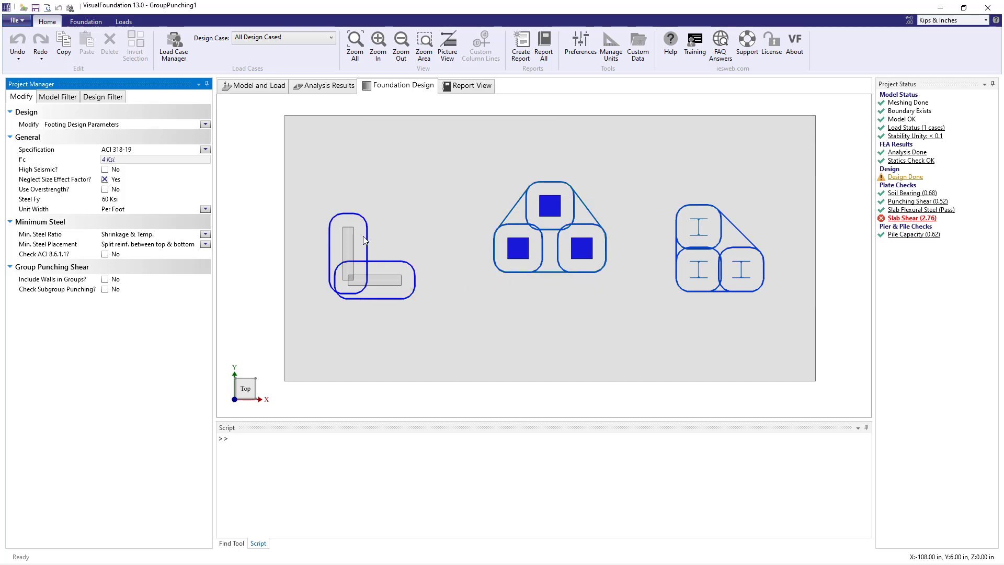
Include walls in the punching shear groups with a wall aspect ratio of 6
left_click(104, 280)
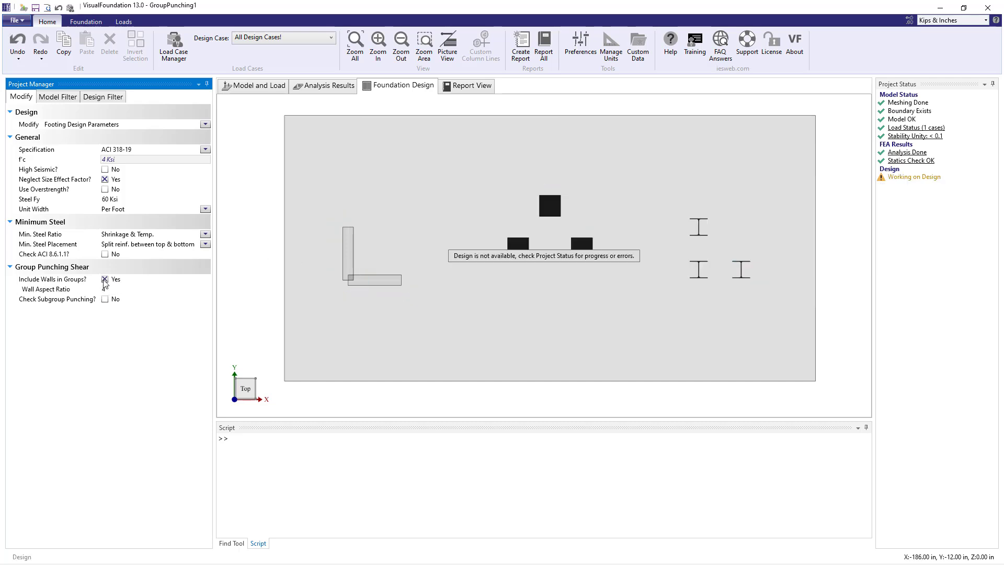
left_click(111, 289)
type("6")
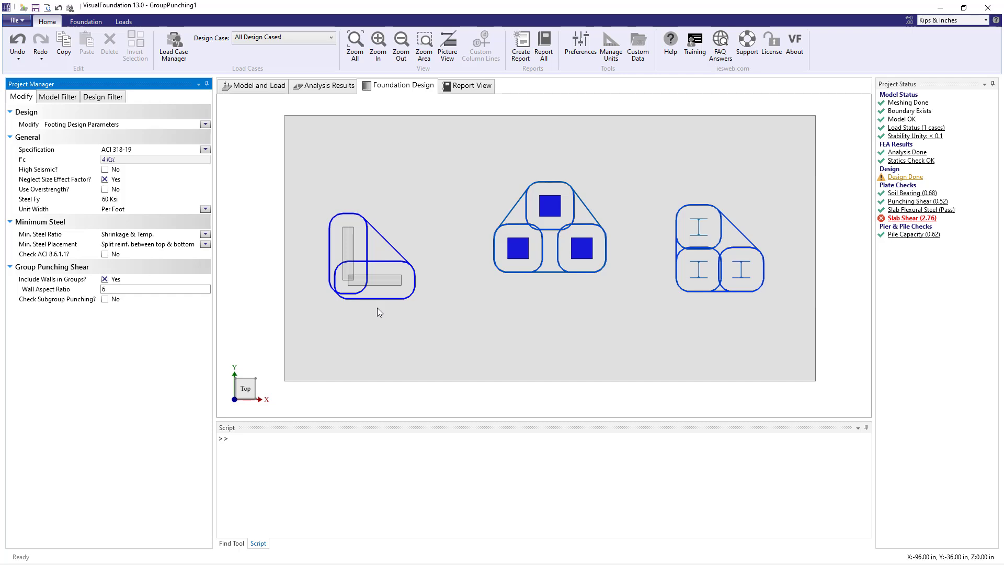
Delete the small pier beside the L-shaped walls and the grade beam crossing the three-pier group
left_click(556, 293)
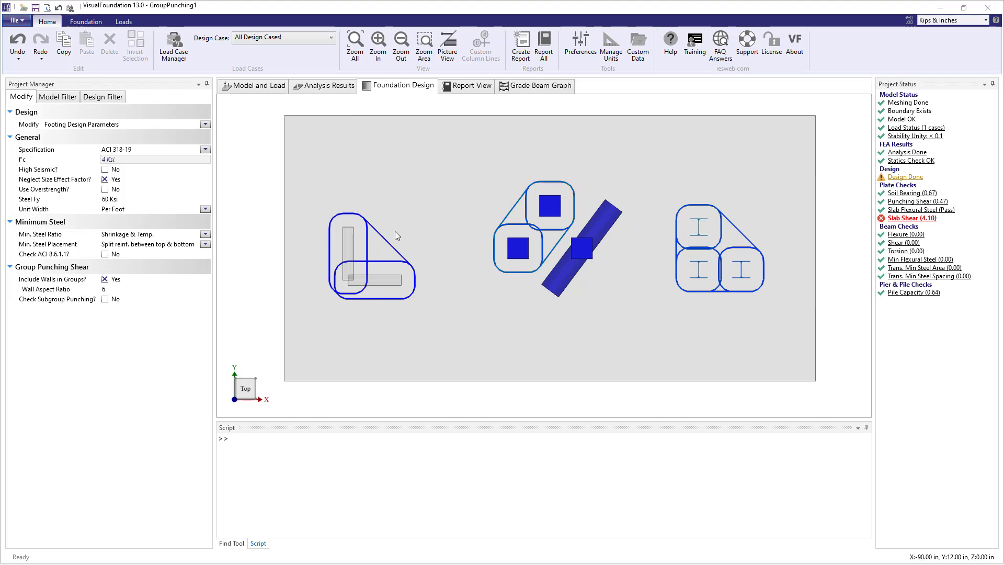
key("ctrl+z")
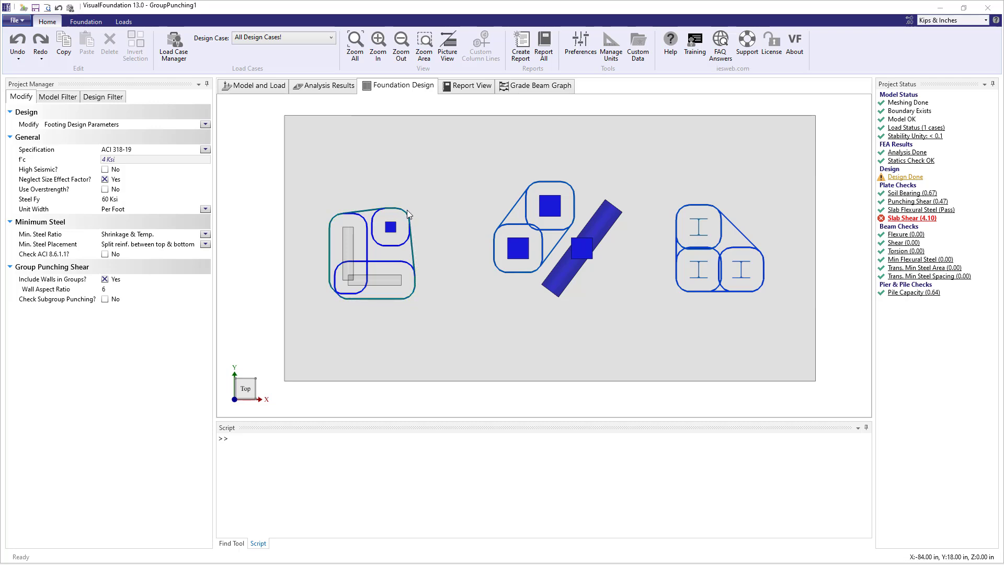
left_click(390, 227)
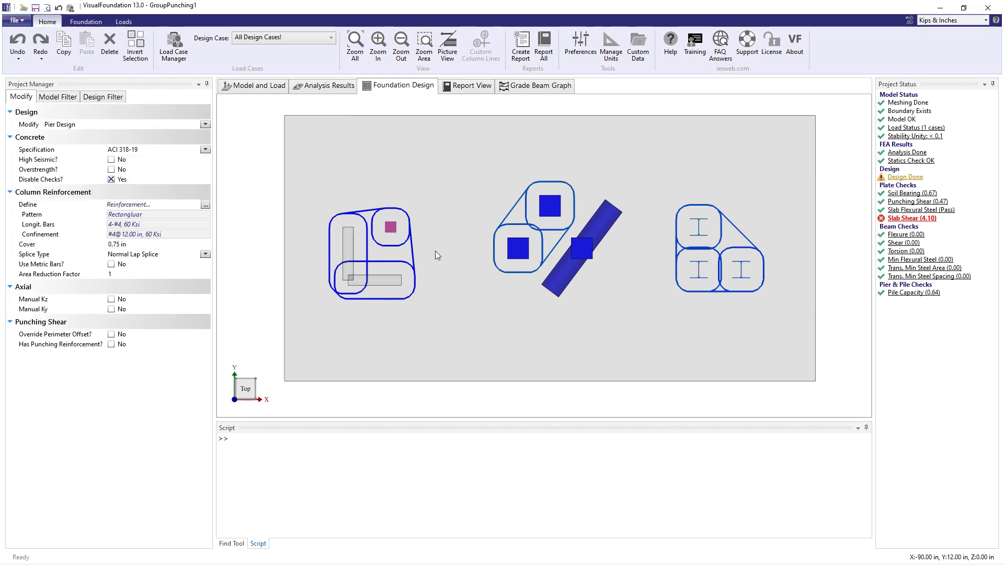
left_click(559, 289, "ctrl")
key("Delete")
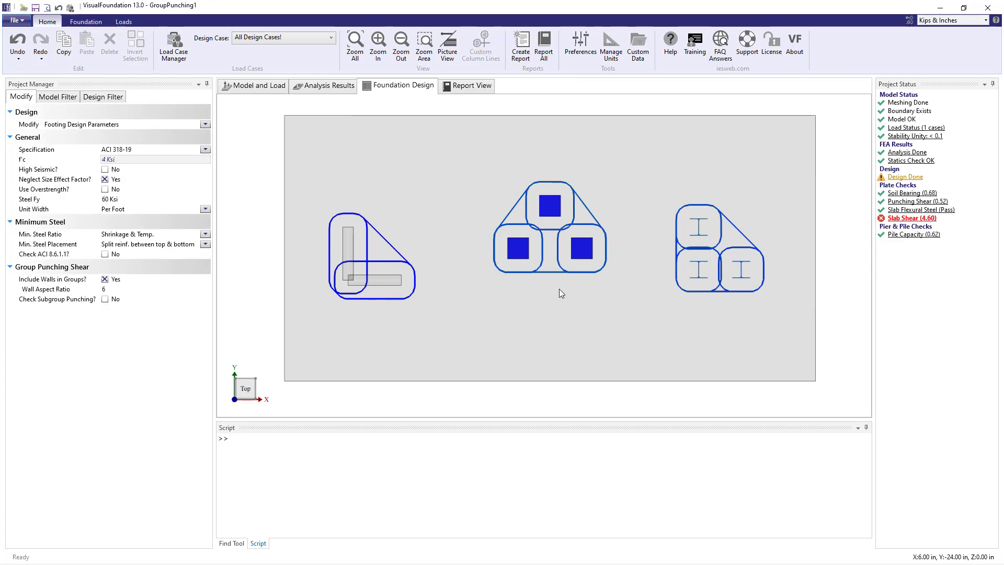
Try overriding the punching perimeter offset of the uppermost pier with 12 in, and undo the override
left_click(551, 208)
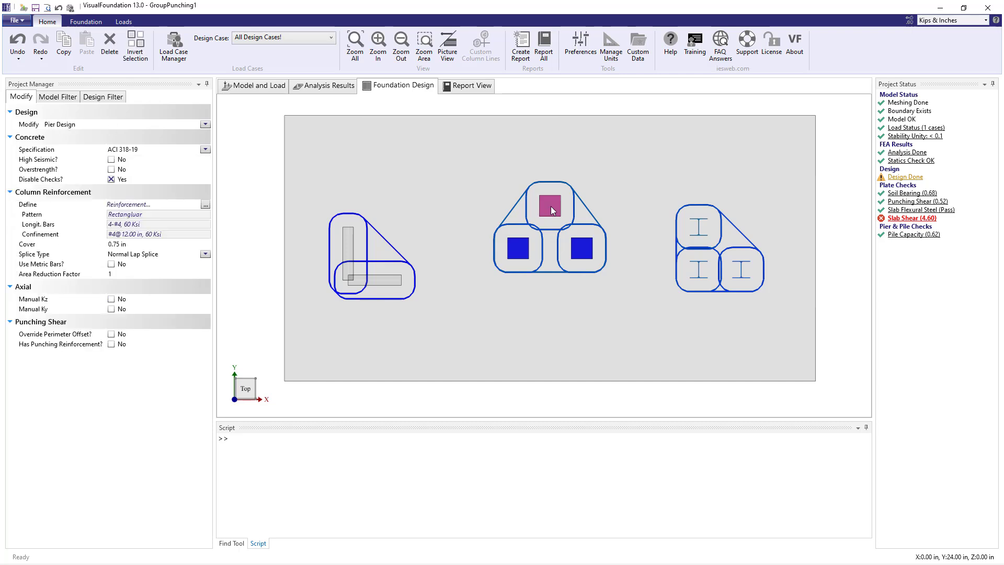
left_click(111, 335)
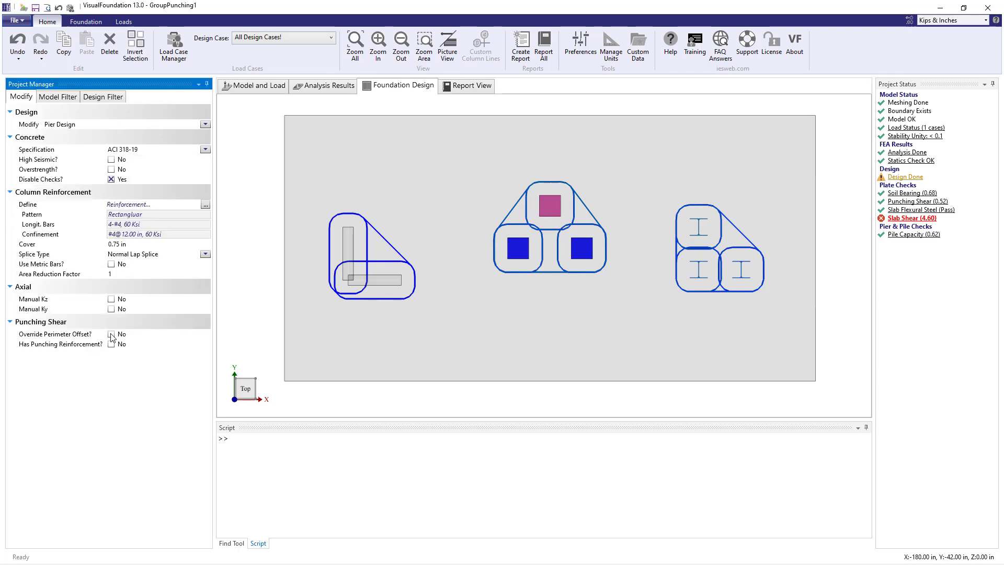
left_click(110, 335)
left_click(128, 344)
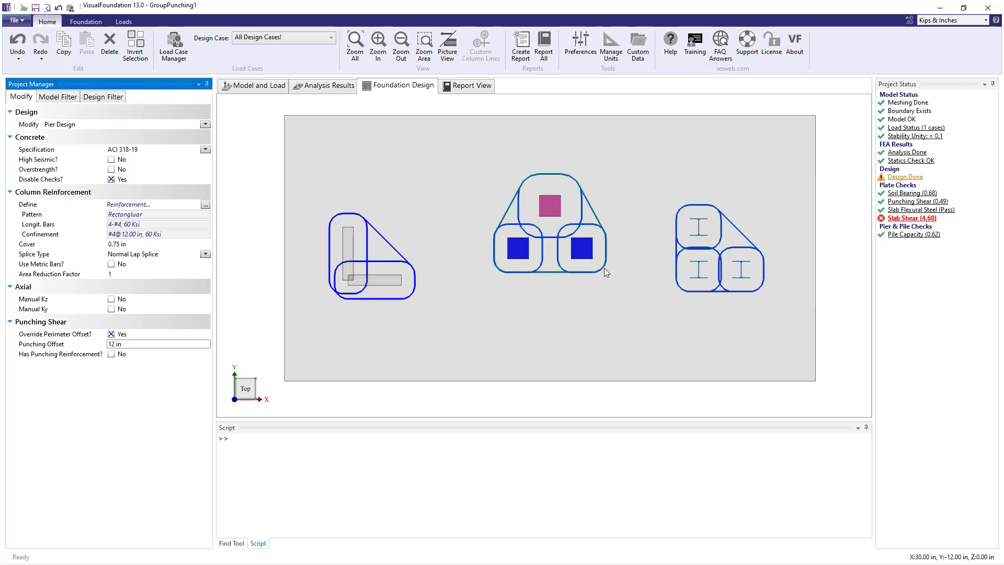
left_click(19, 40)
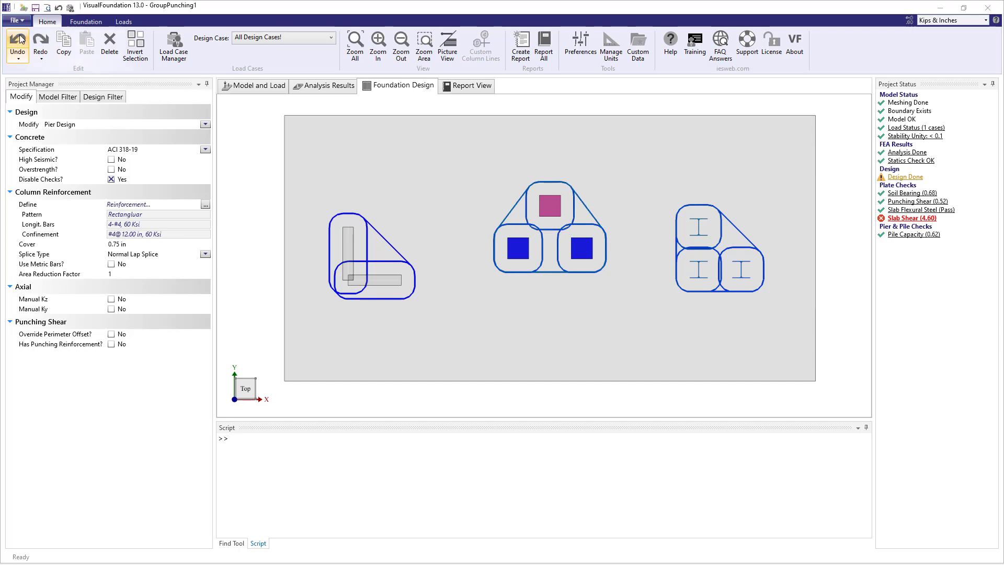
View the group punching shear diagram in the image viewer window 1.png and close it
key("alt+Tab")
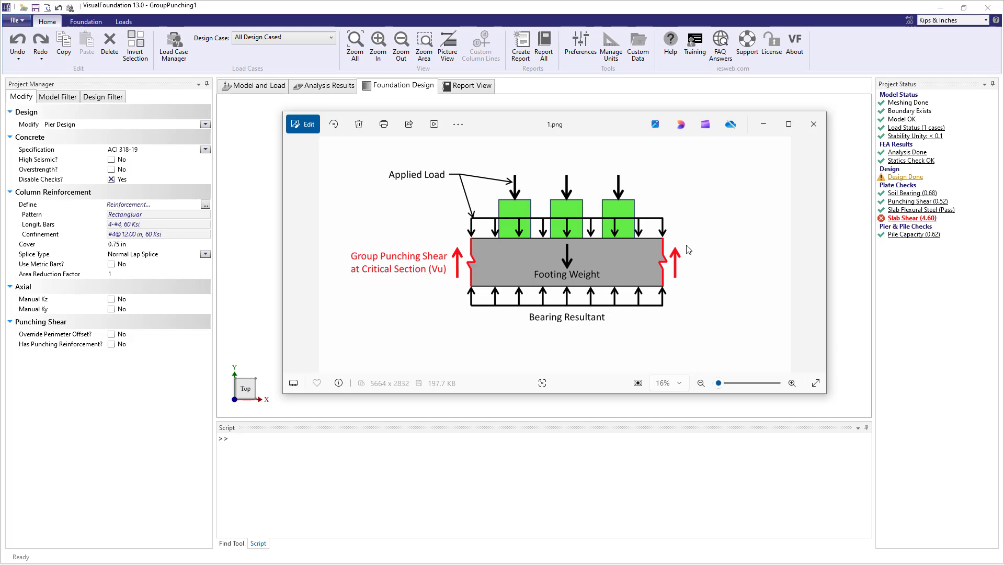
left_click(813, 126)
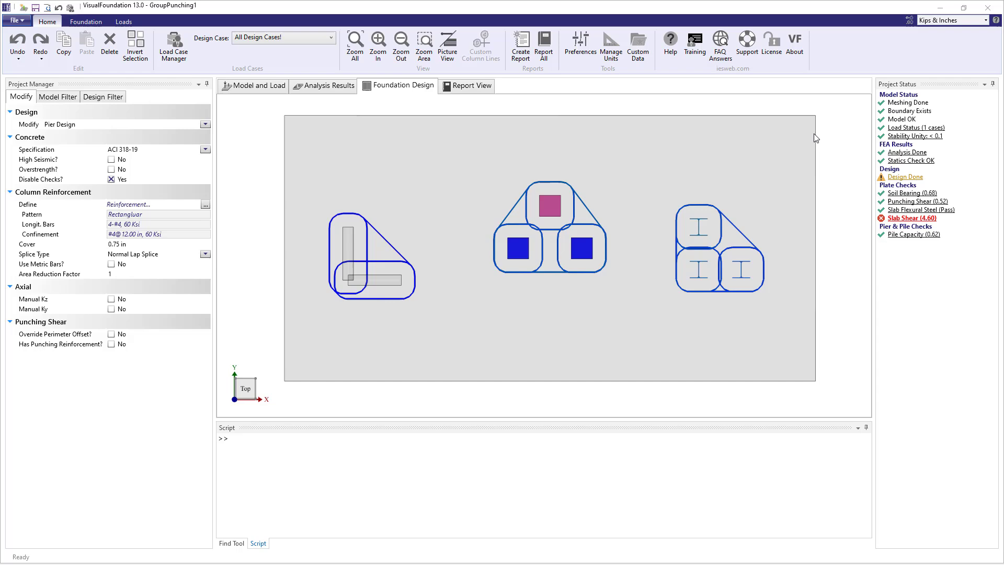
Open the Punching Shear Capacity report with extreme rows by object, sorted by descending Unity, without the Location and Details columns
left_click(910, 203)
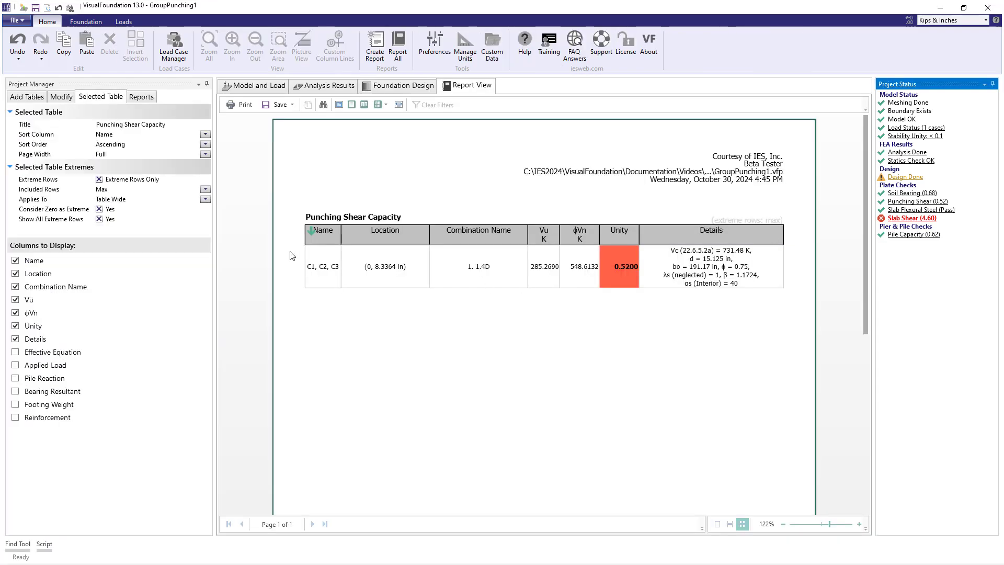
left_click(206, 199)
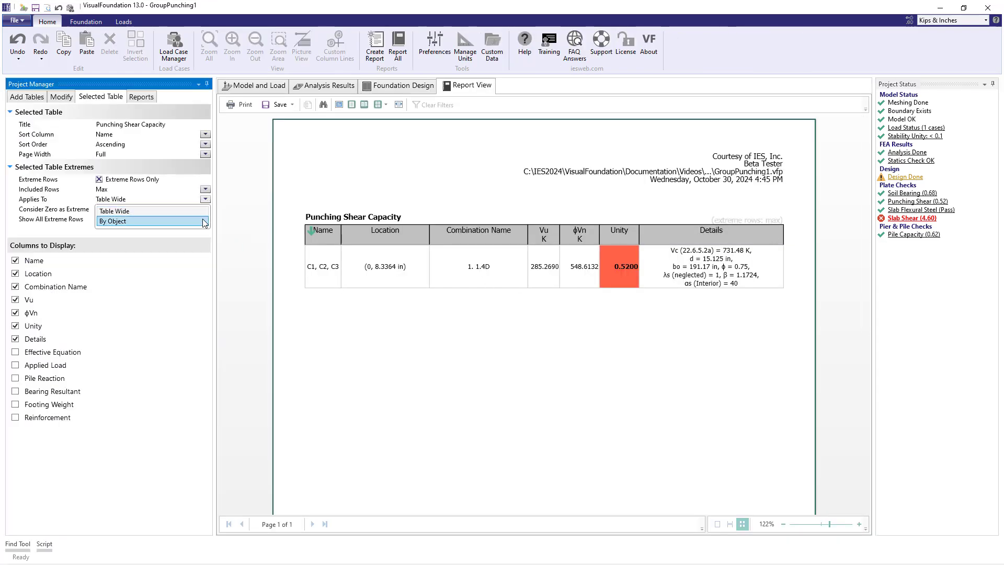
left_click(202, 220)
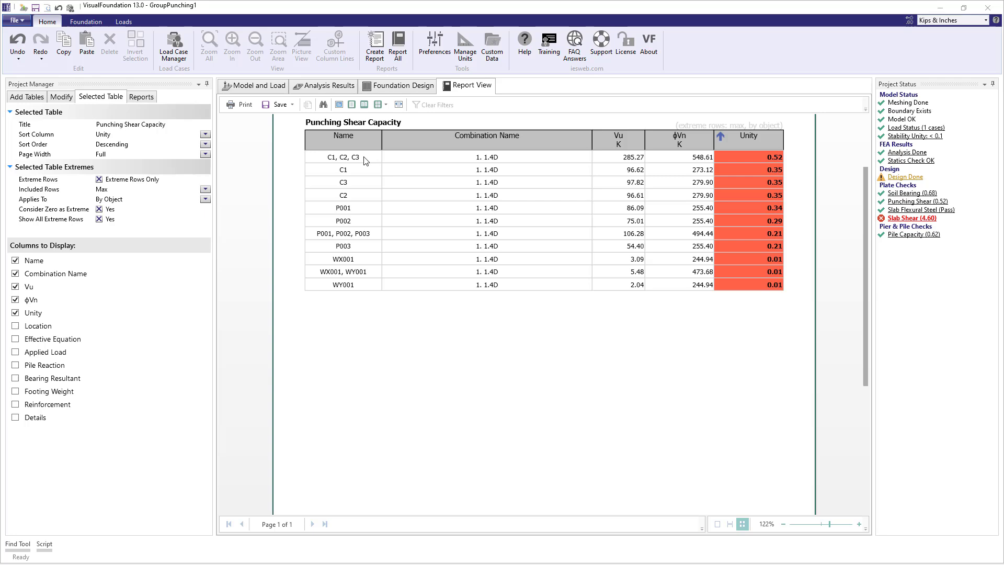
Add the Applied Load, Pile Reaction, Bearing Resultant and Footing Weight columns to the Punching Shear Capacity table
left_click(16, 353)
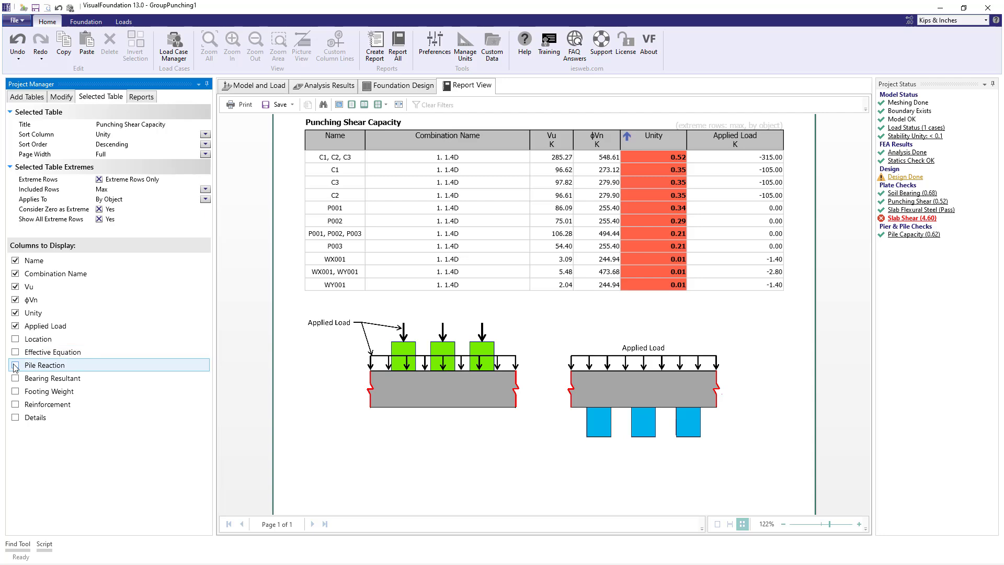
left_click(16, 365)
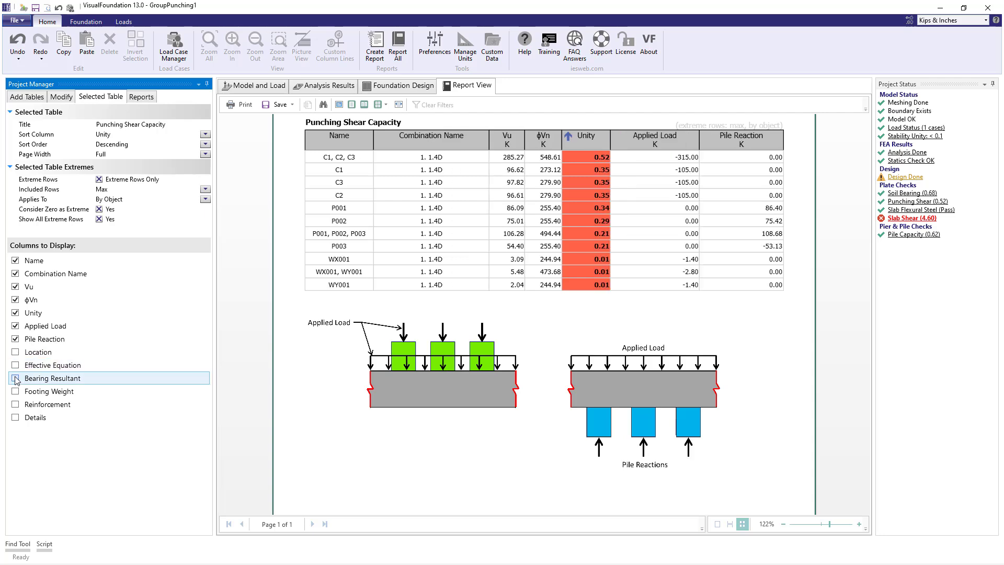
left_click(16, 378)
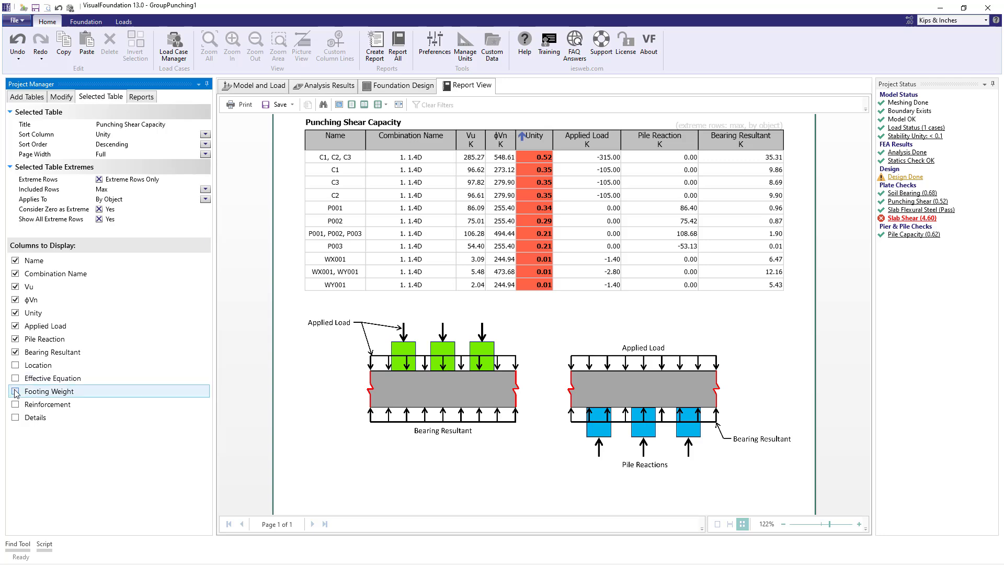
left_click(16, 391)
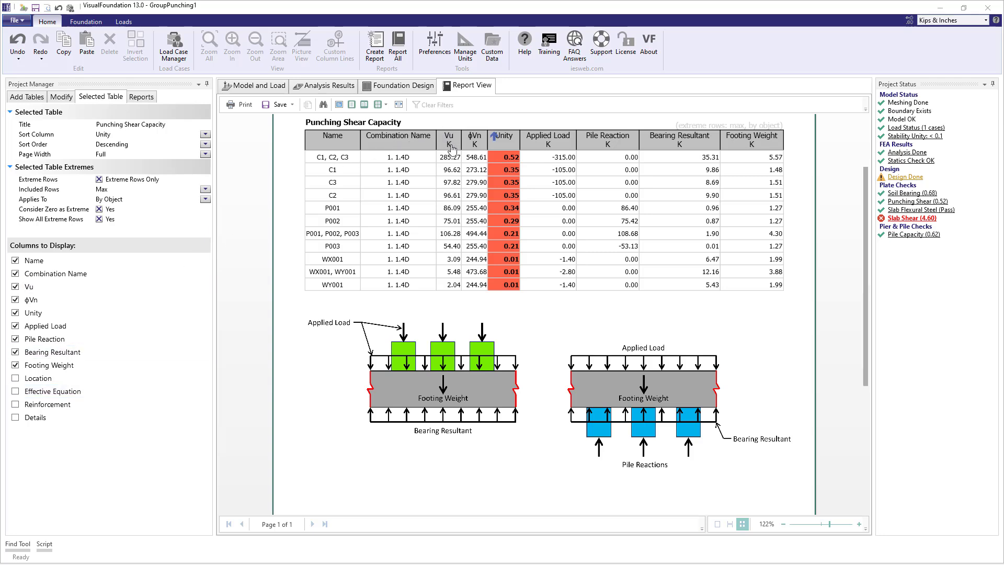
mouse_move(452, 149)
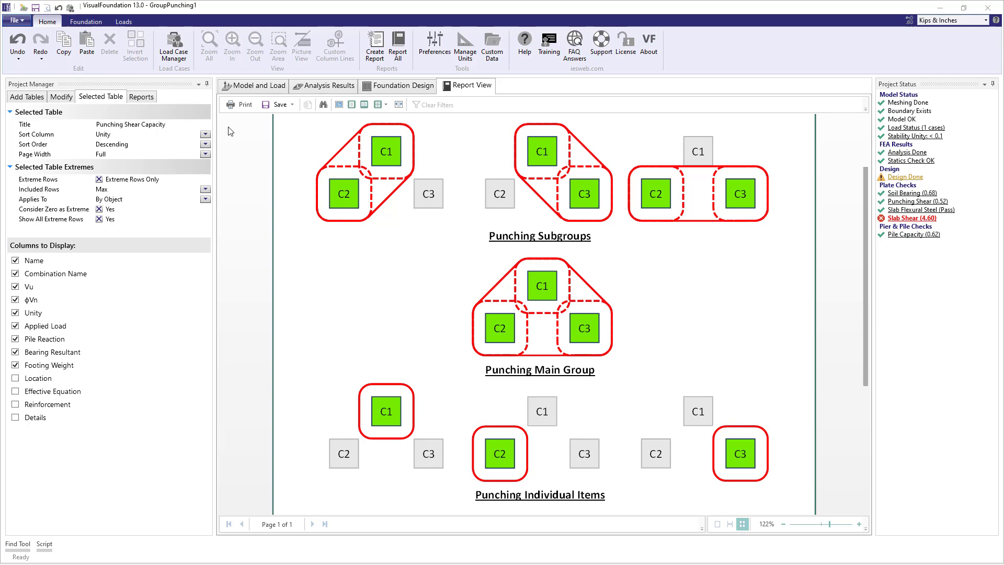
Delete the two walls forming the L and the three I-shaped piles from the foundation model
left_click(255, 86)
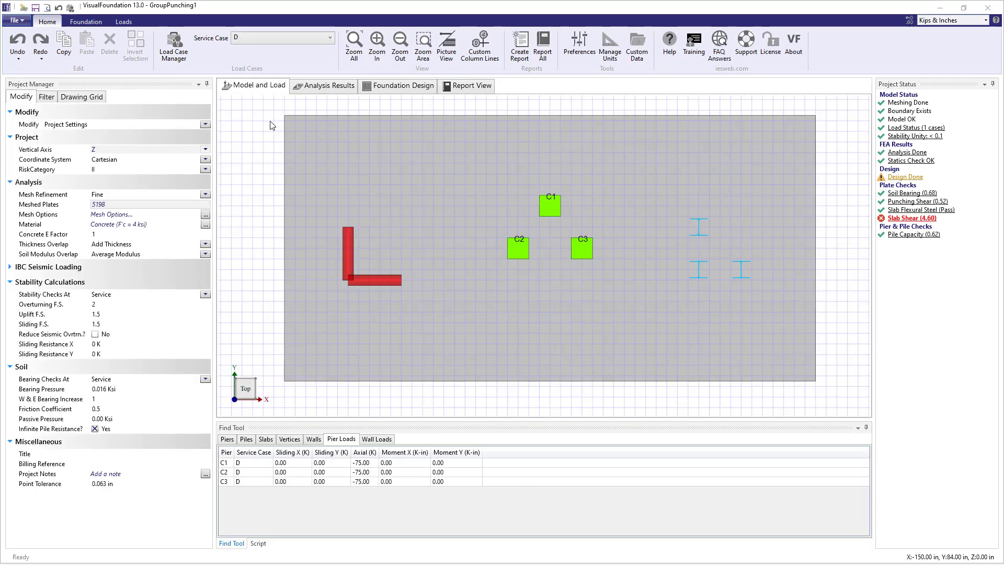
left_click_drag(331, 202, 413, 309)
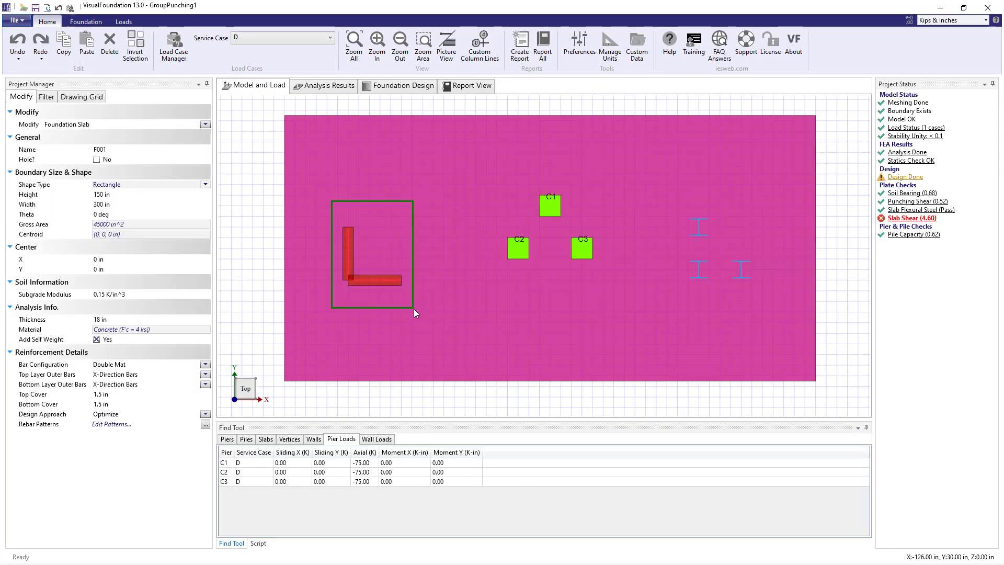
key("Delete")
left_click_drag(655, 202, 776, 299)
key("Delete")
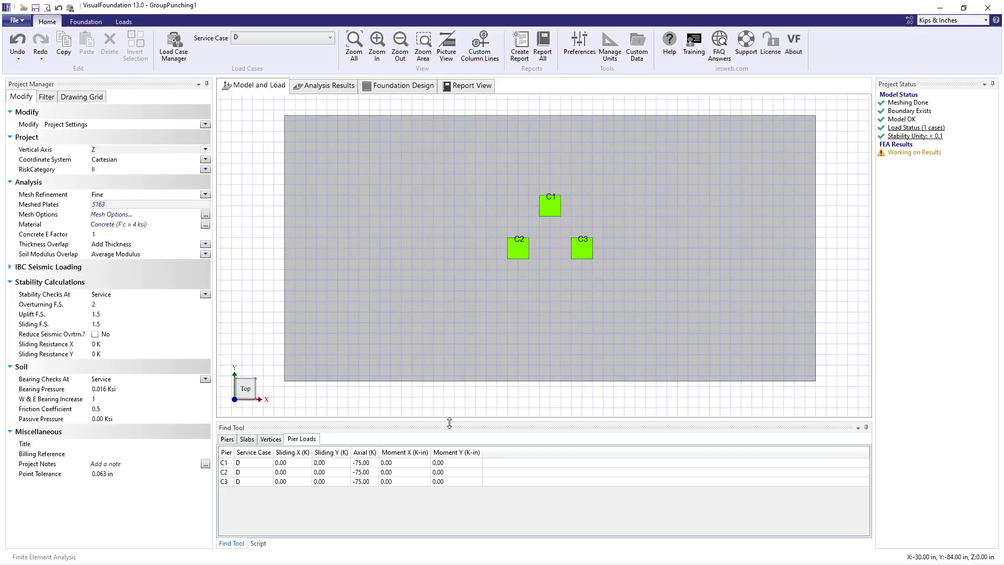
Reduce the vertical force Z of pier C3's load in service case D to one tenth, -7.5 K
left_click(377, 482)
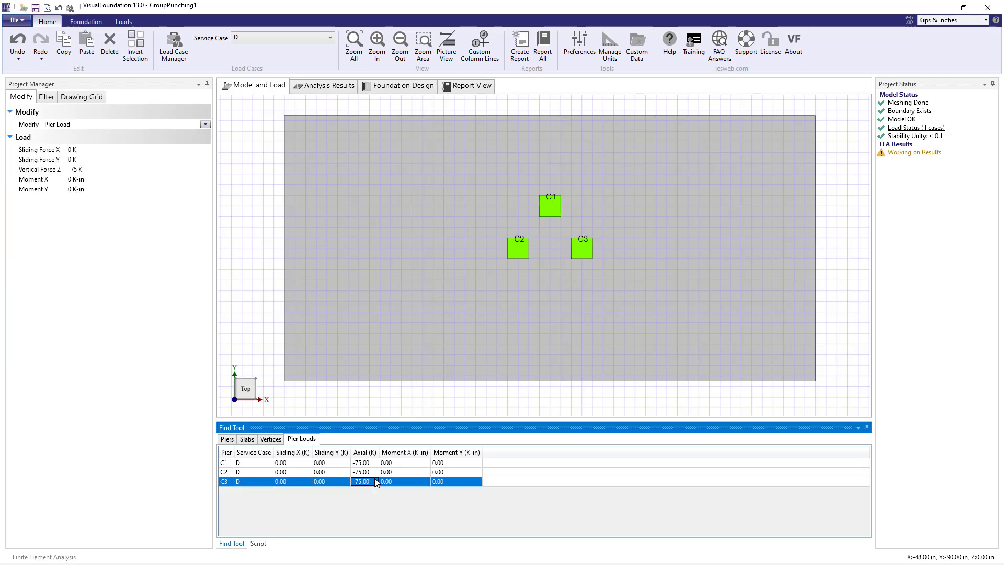
left_click(93, 171)
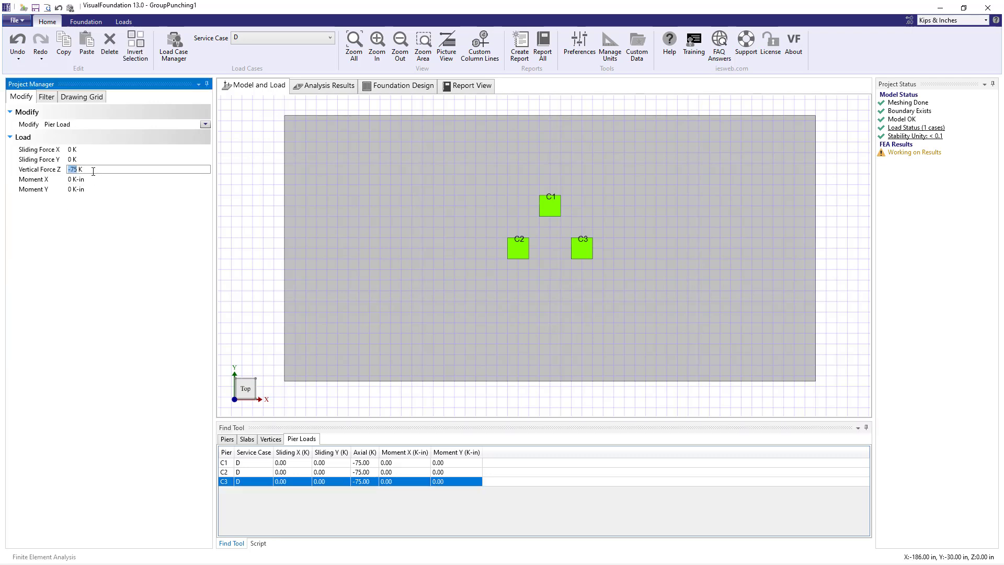
key("Right")
type("/")
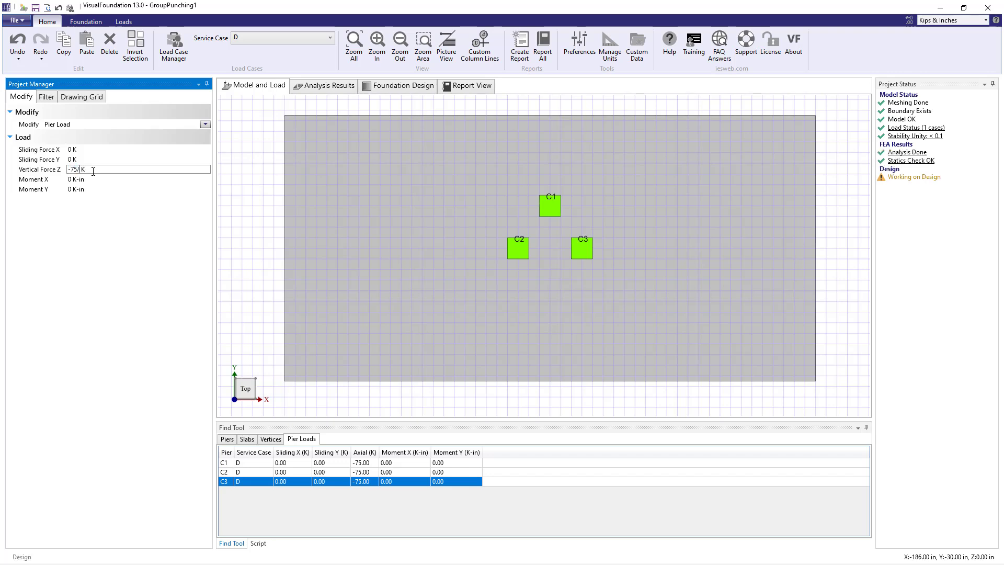
type("10")
key("Return")
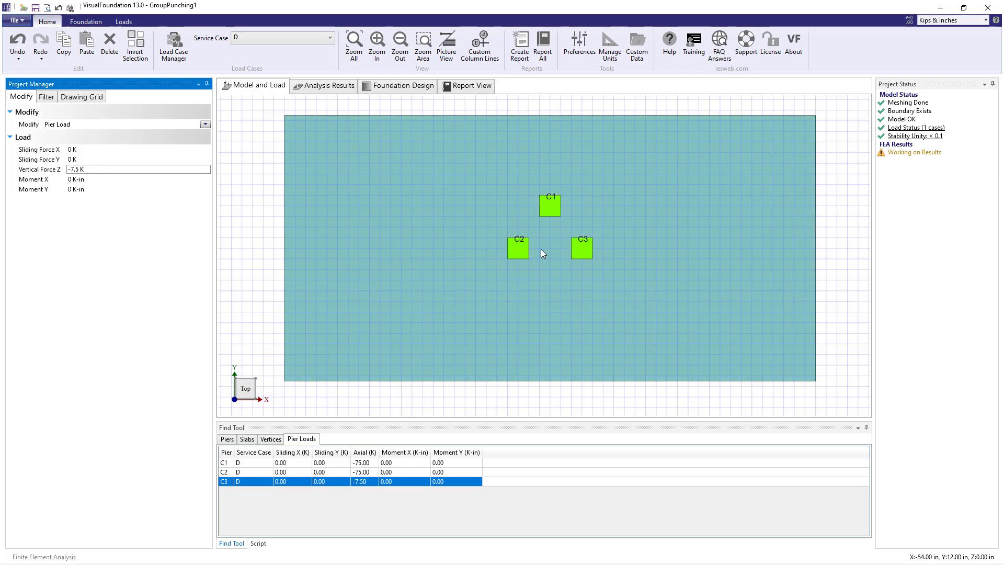
Set both cross-section dimensions of pier C3 to 6 in
left_click(575, 249)
left_click(142, 275)
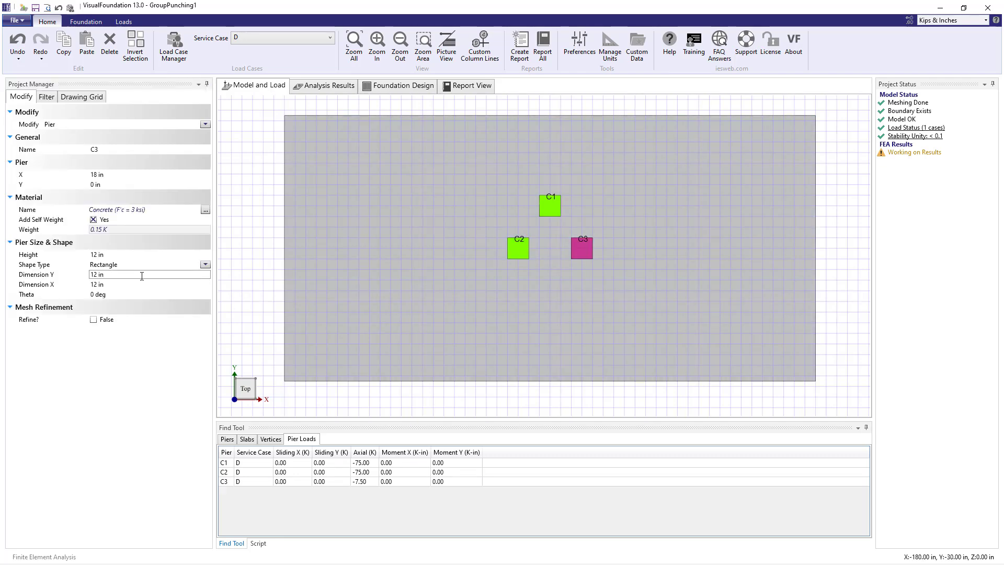
double_click(141, 276)
type("6")
key("Tab")
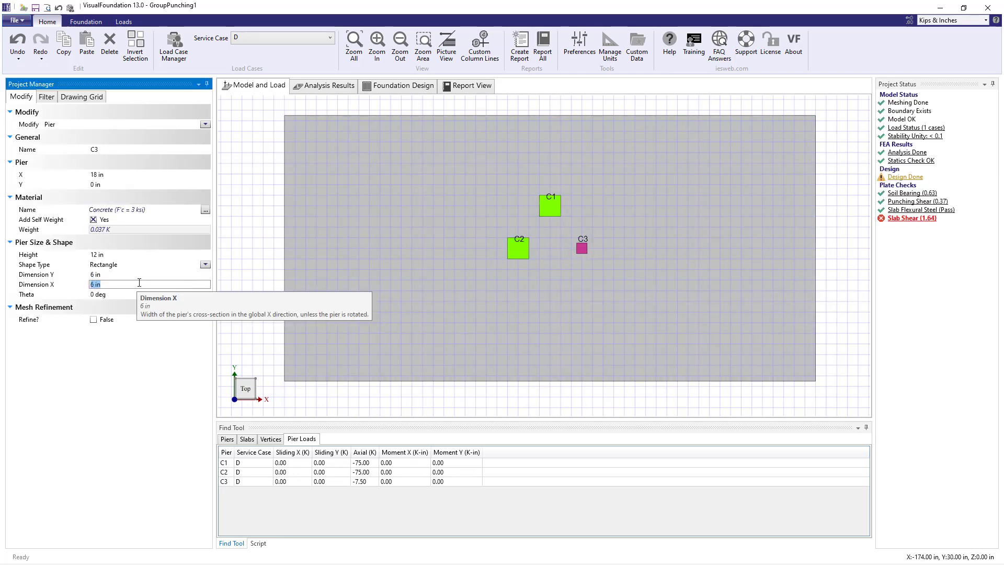
type("6")
key("Return")
Enable the subgroup punching check in the footing design parameters with a Max Group Size of 3
left_click(403, 86)
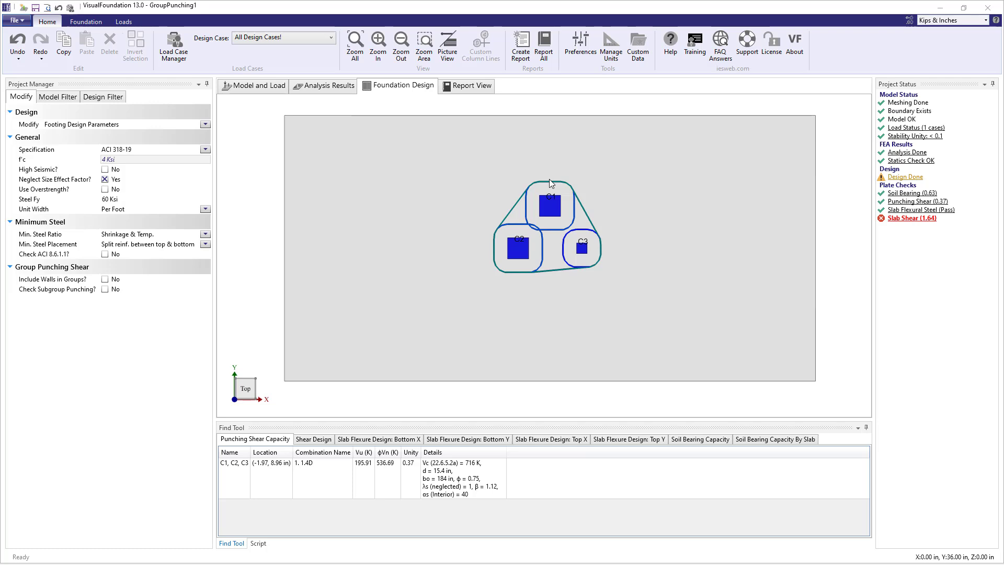
left_click(106, 291)
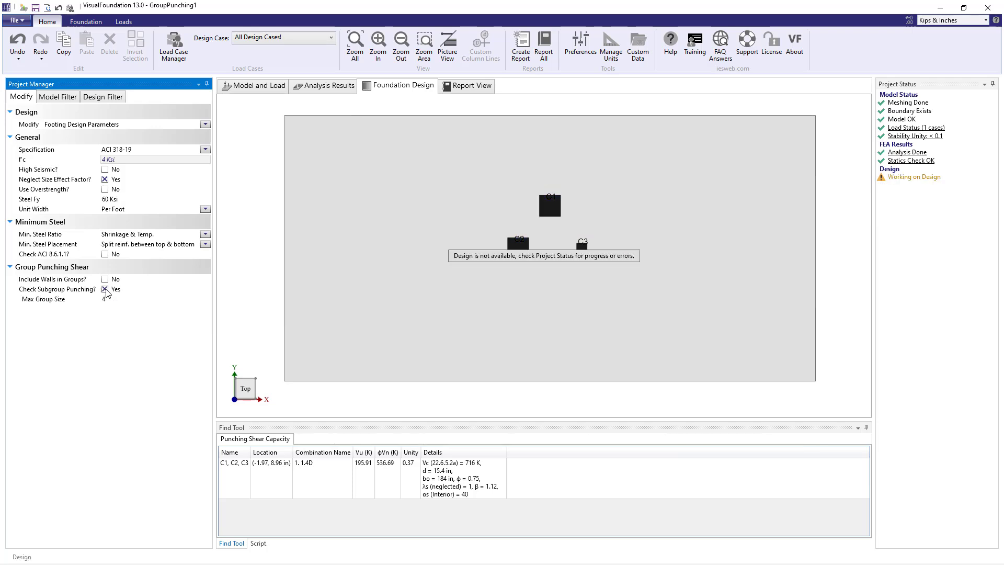
left_click(111, 299)
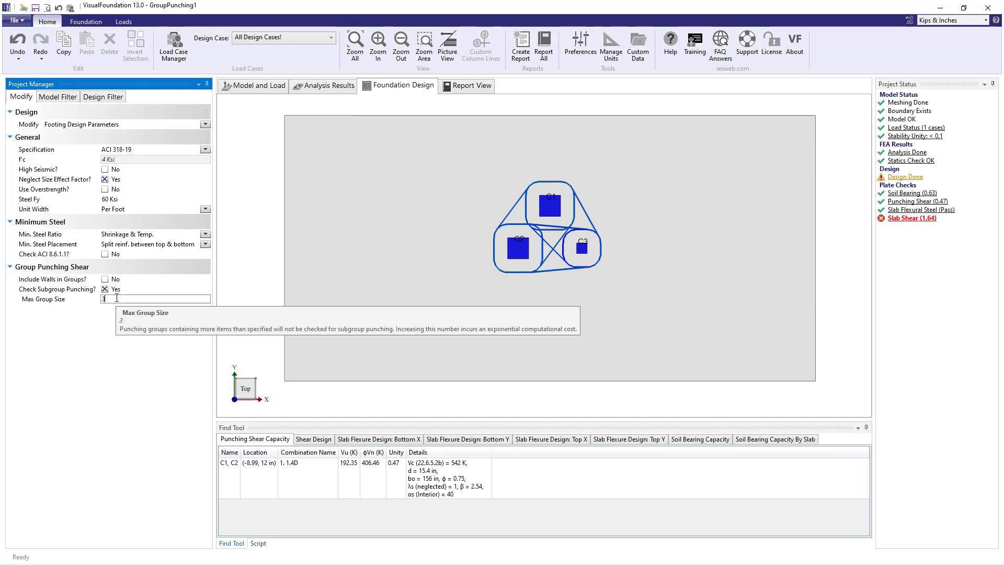
Try a Max Group Size of 11 for subgroup punching and set it back to 3
double_click(117, 298)
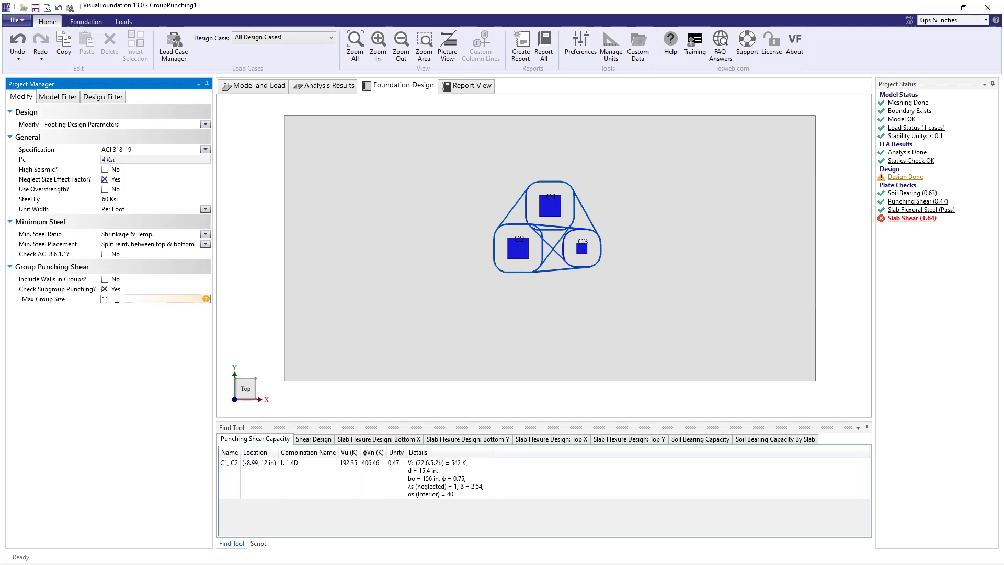
mouse_move(206, 302)
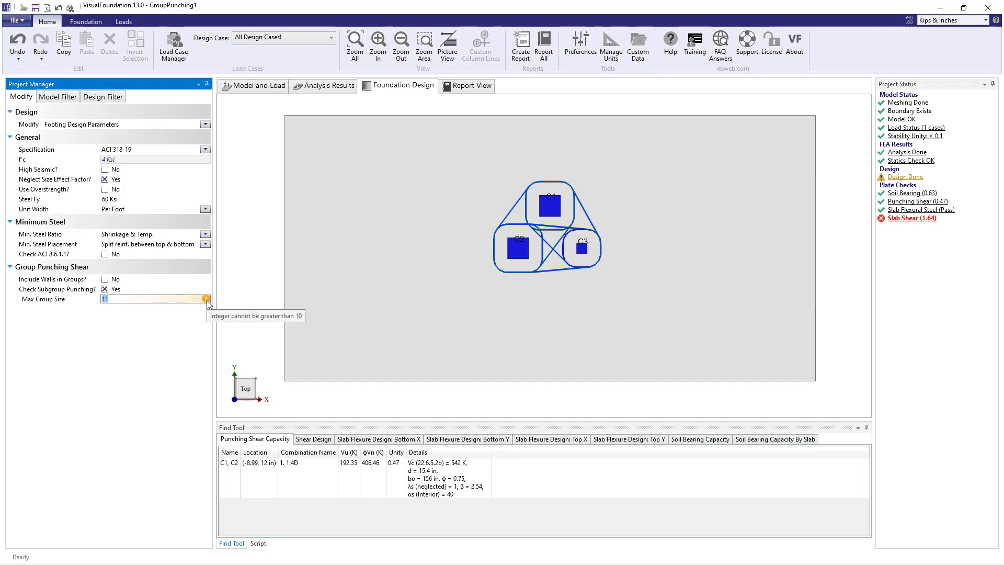
key("BackSpace")
key("BackSpace")
type("3")
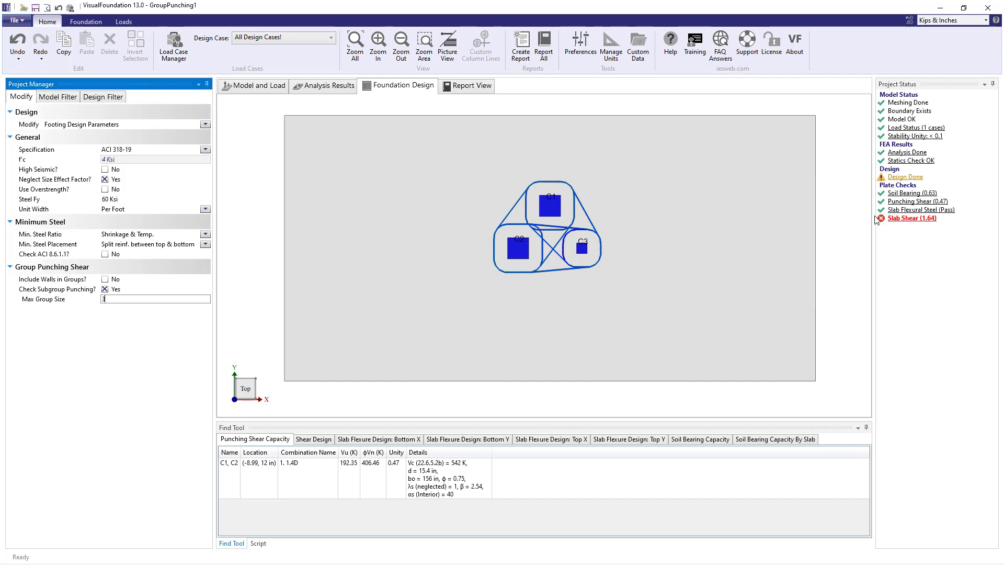
Open the Punching Shear Capacity report for the three piers, showing extreme rows by object sorted by descending Unity
left_click(910, 202)
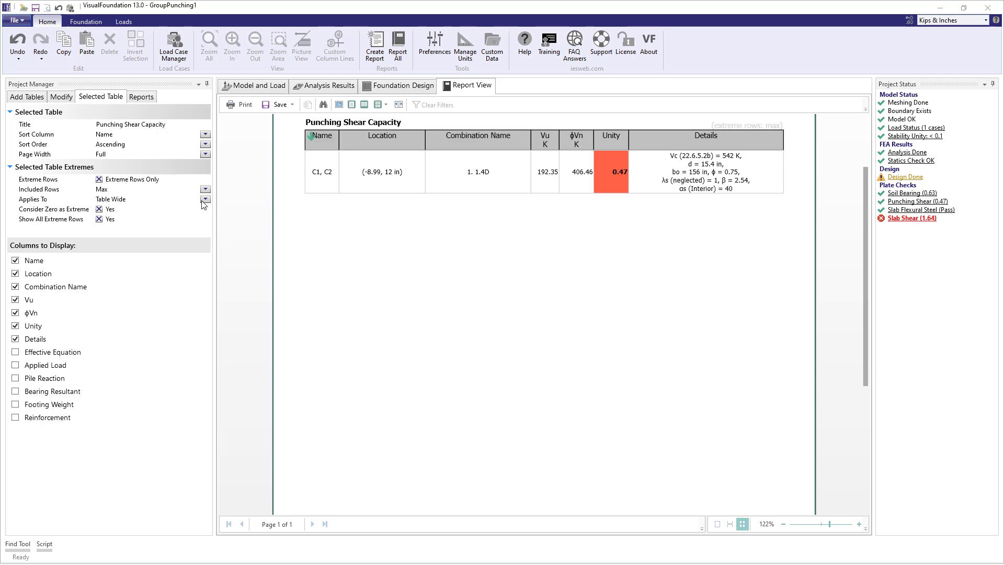
left_click(204, 203)
left_click(204, 202)
left_click(202, 222)
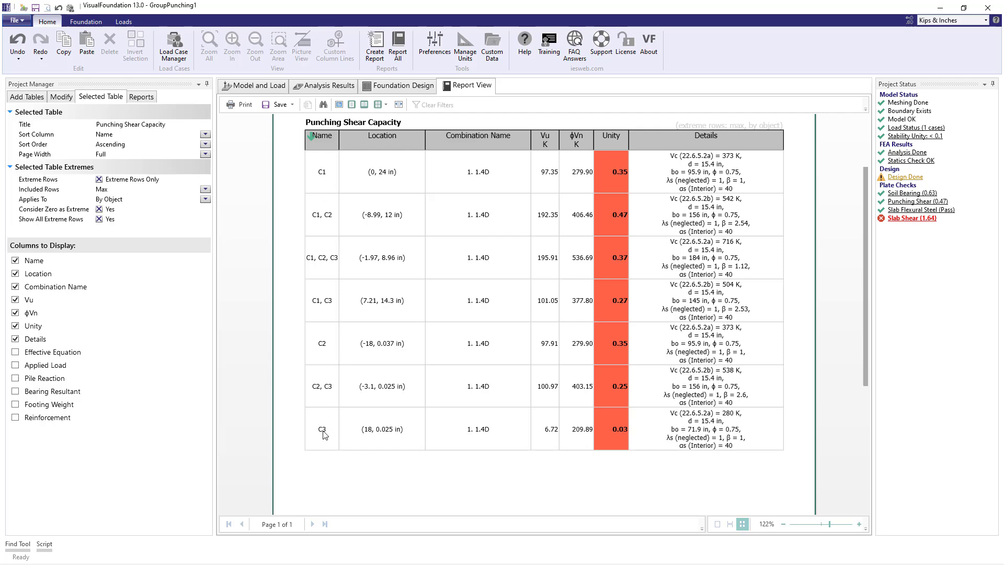
left_click(618, 150)
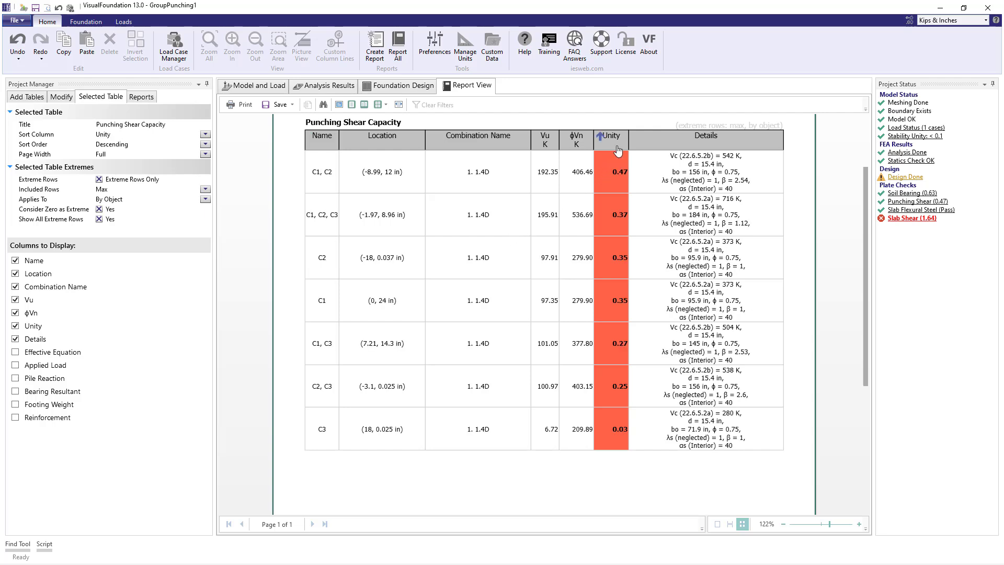